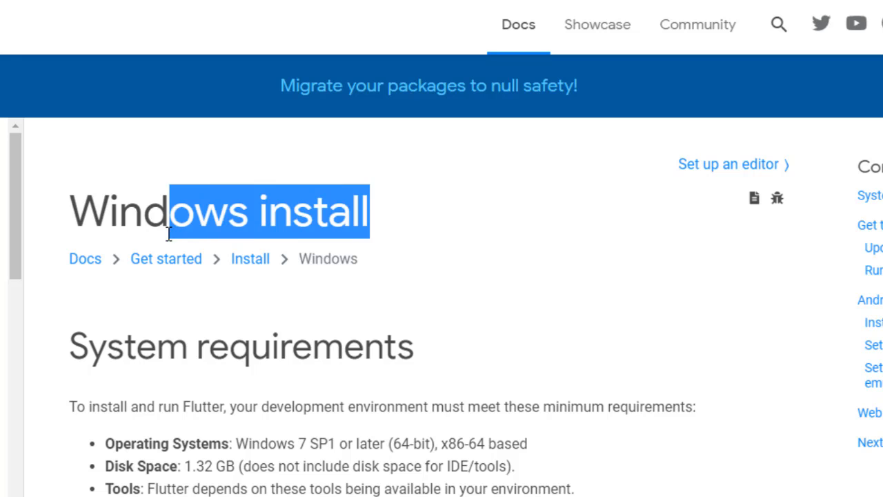
Review the system requirements and the Get the Flutter SDK section of the Windows install page
left_click(412, 302)
scroll(413, 298, "down", 4)
scroll(414, 299, "down", 3)
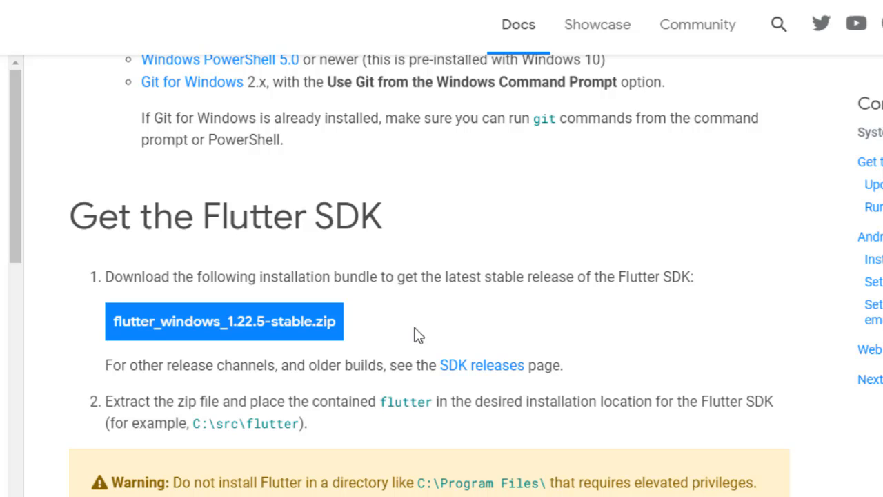
scroll(445, 331, "up", 3)
scroll(446, 344, "down", 1)
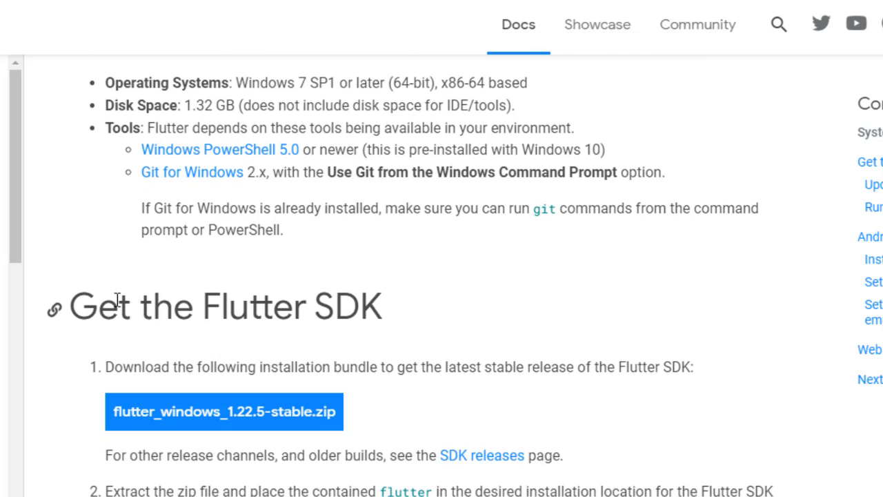
left_click_drag(119, 305, 385, 307)
left_click(402, 314)
Read the git clone alternative and the Update your path instructions for adding Flutter to the PATH variable
scroll(462, 388, "down", 5)
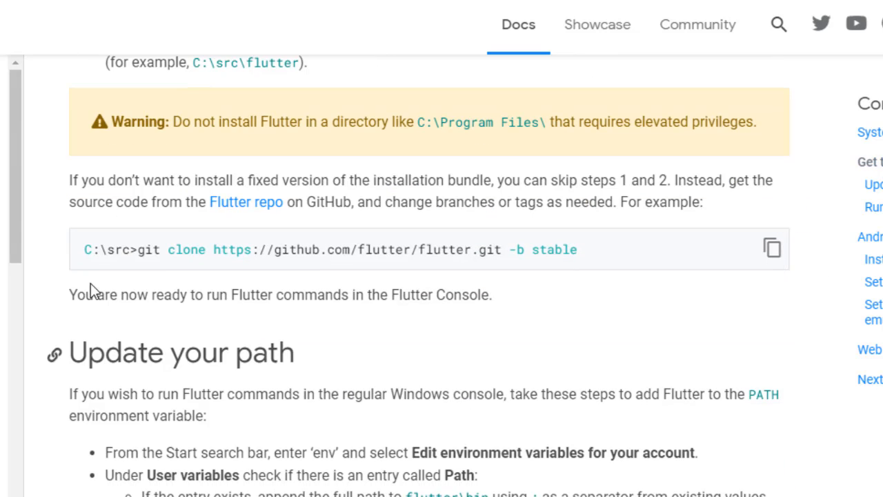
left_click_drag(183, 250, 403, 249)
left_click(518, 261)
scroll(621, 350, "up", 3)
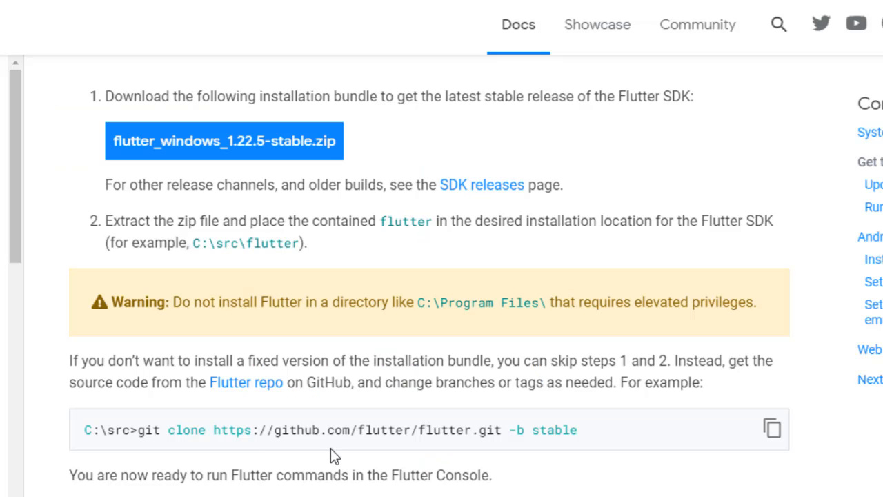
scroll(329, 454, "down", 5)
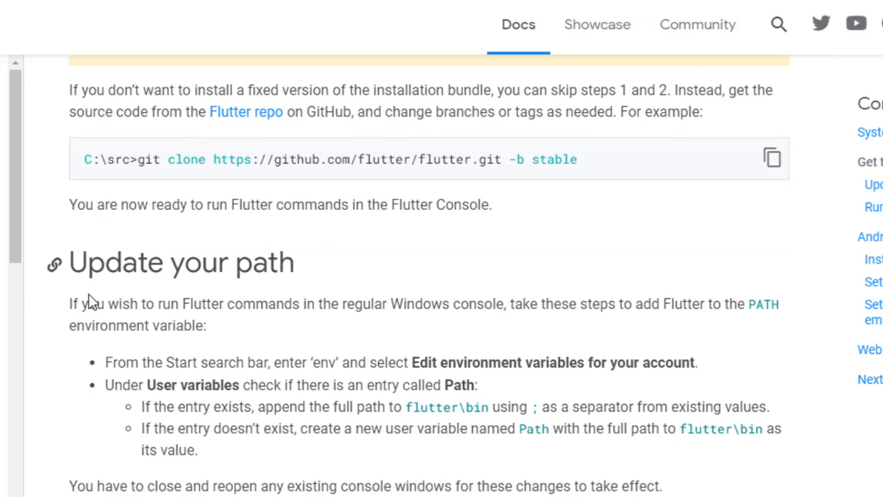
left_click_drag(296, 264, 81, 268)
left_click(296, 305)
double_click(296, 306)
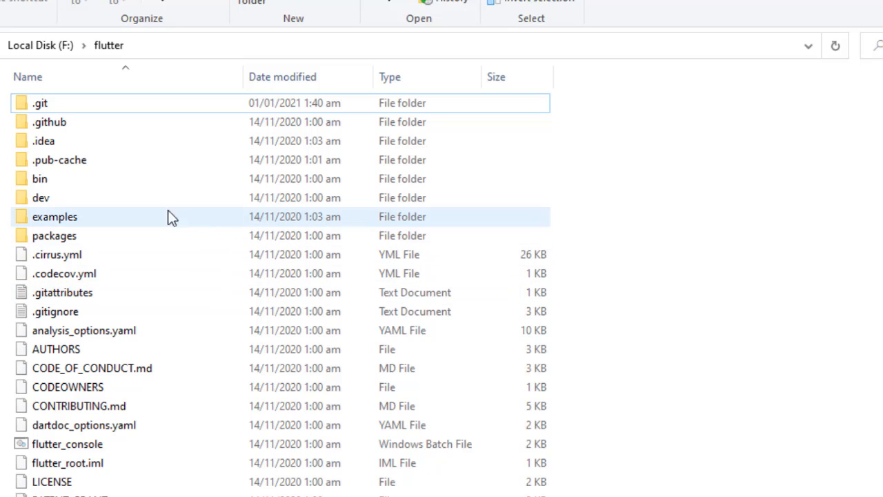
Open the bin folder inside F:\flutter and copy its full path
double_click(42, 180)
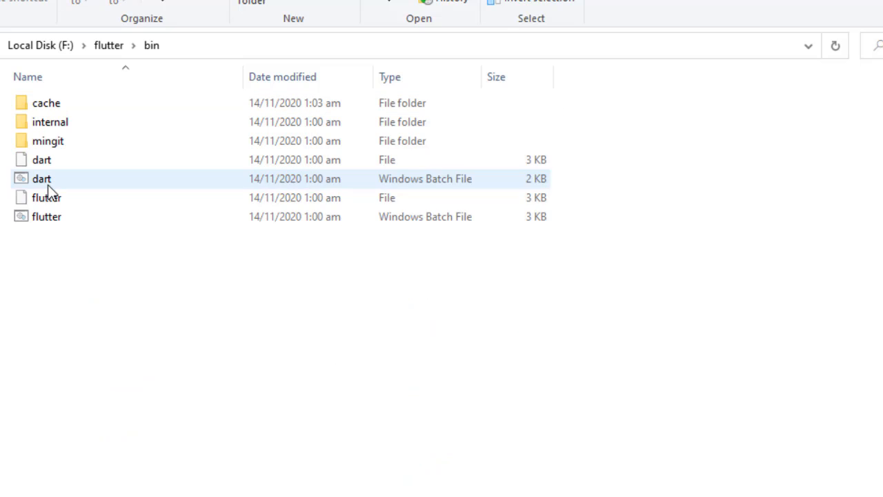
left_click(291, 49)
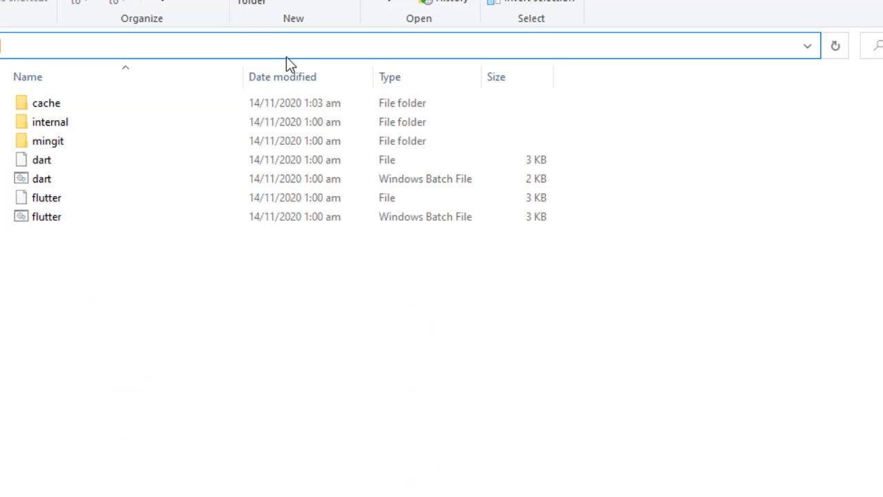
left_click(264, 326)
Open the environment variables from the computer's advanced system properties
left_click(2, 299)
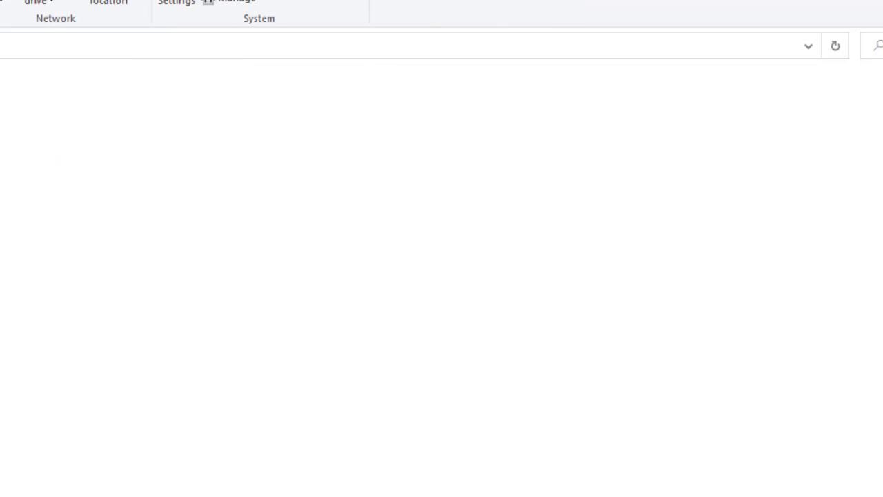
left_click(4, 299)
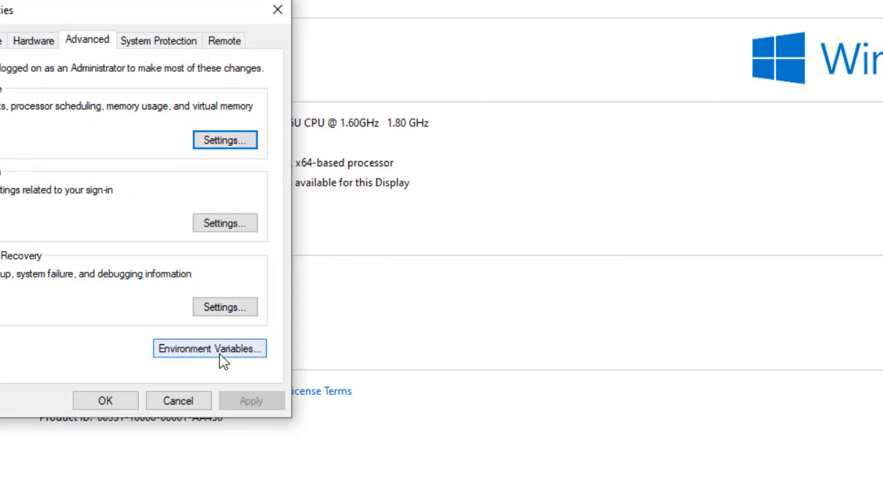
left_click(221, 352)
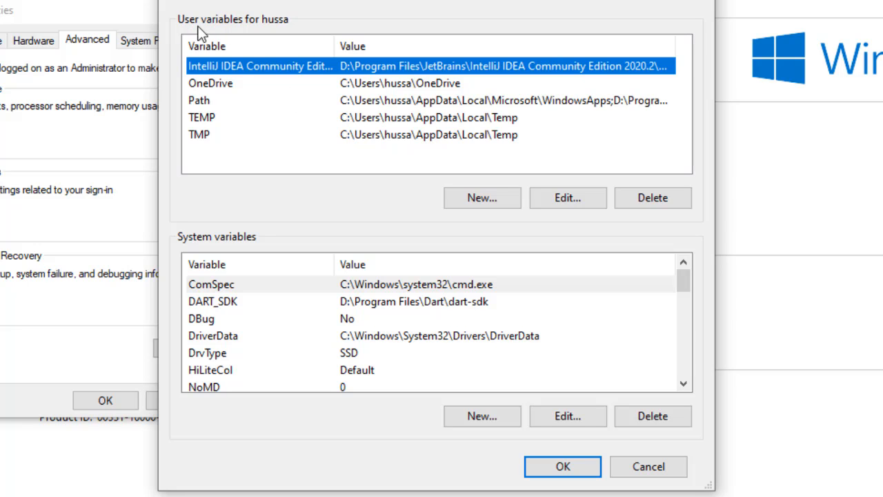
Add F:\flutter\bin as a new entry in the user Path variable and save the system property changes
left_click(564, 199)
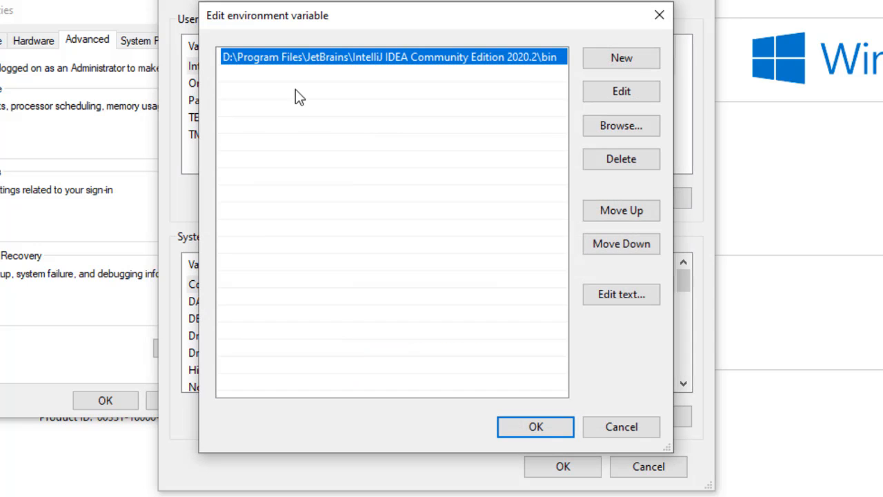
left_click(647, 431)
left_click(406, 102)
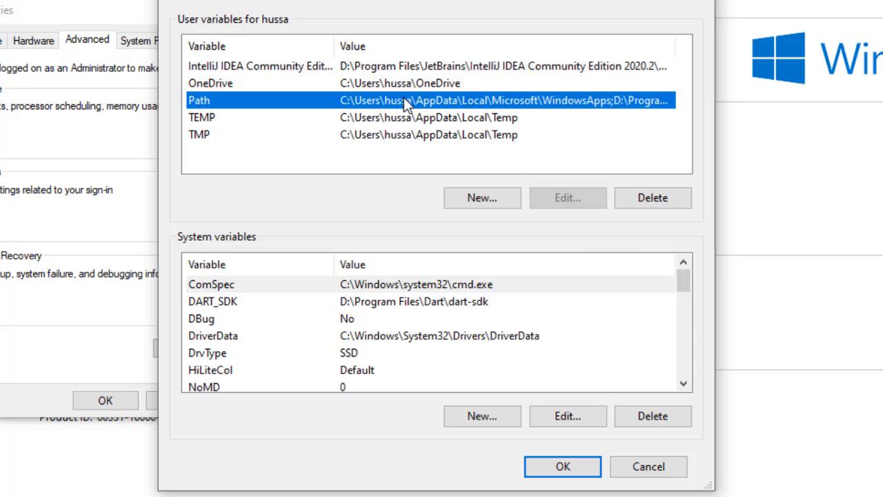
left_click(544, 200)
left_click(587, 61)
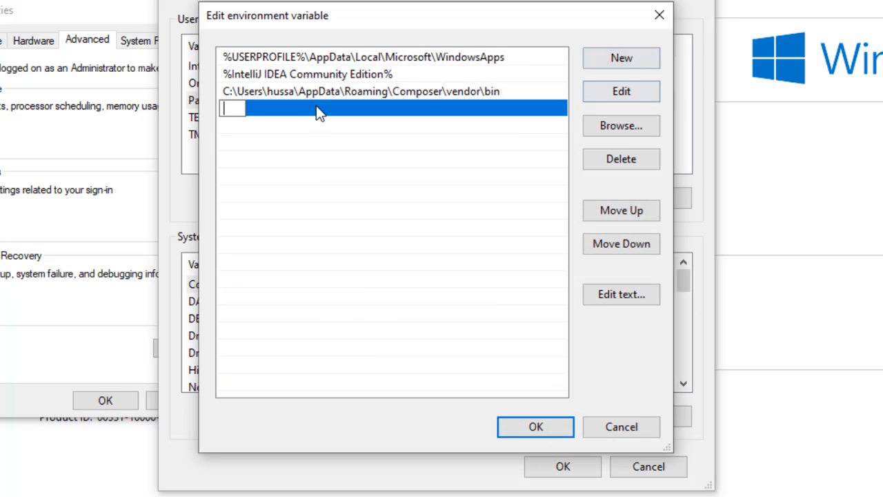
type("F:\\flutter\\bin")
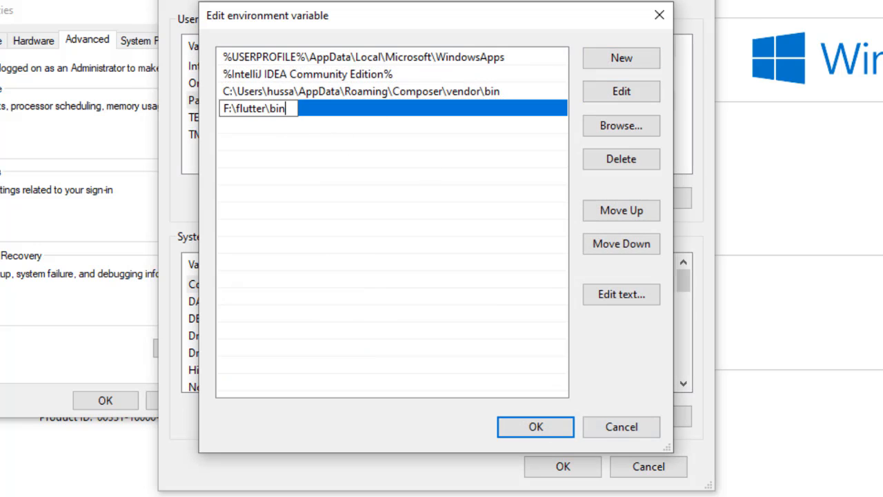
left_click(548, 426)
left_click(565, 467)
left_click(111, 401)
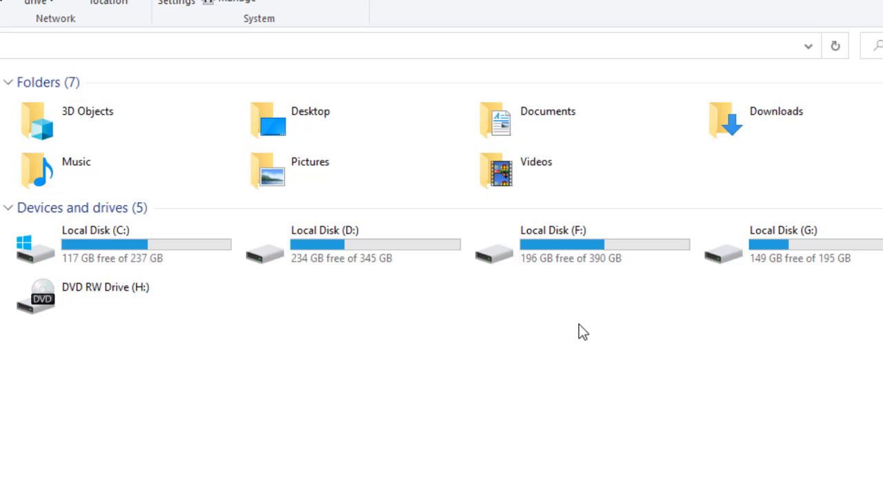
Run the flutter command in Command Prompt to check that it is recognised, look through the output and close the window
key("super")
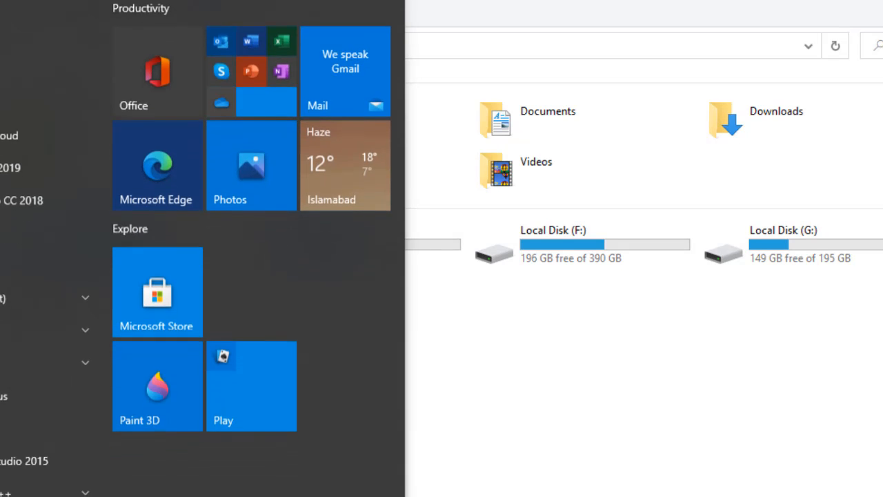
type("cmd")
key("Return")
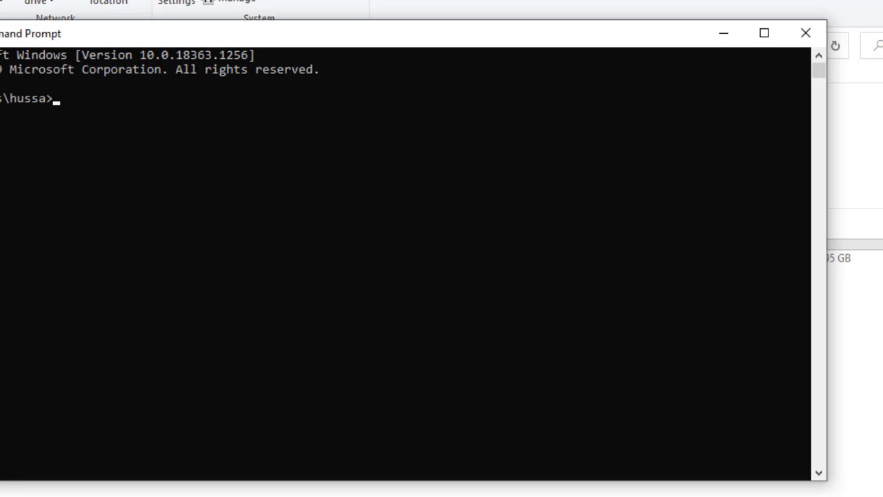
type("flutter")
key("Return")
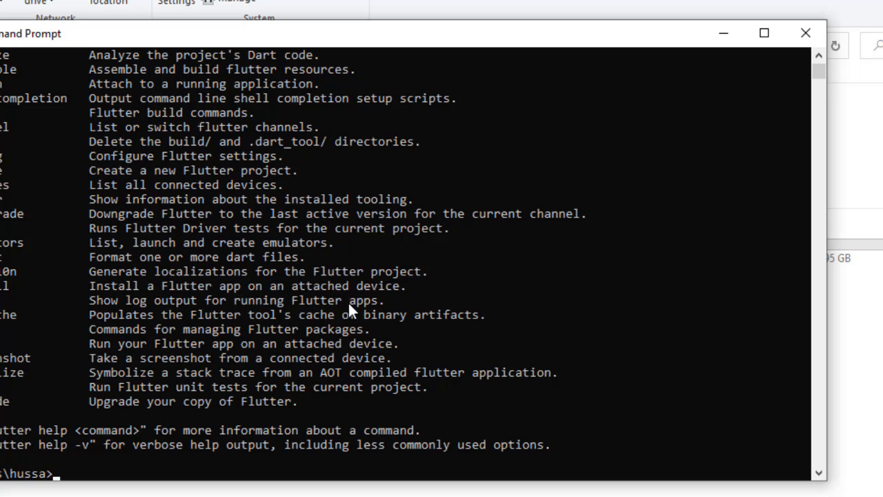
scroll(348, 303, "up", 9)
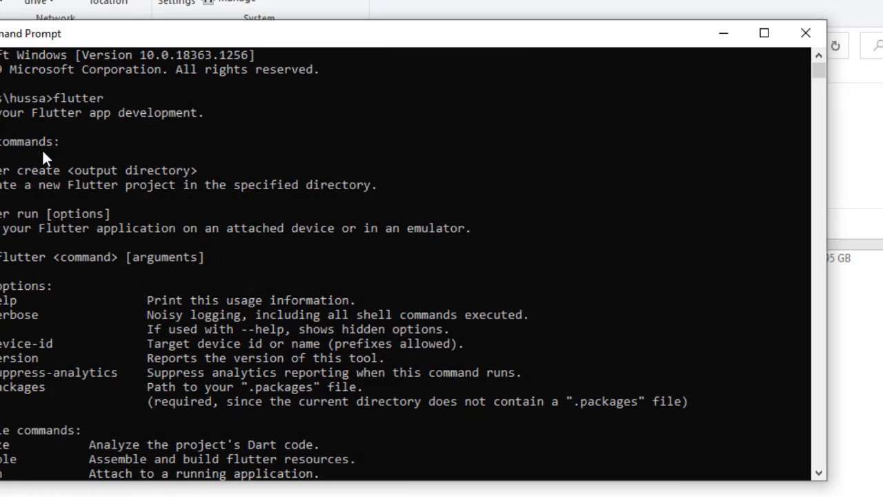
left_click(807, 35)
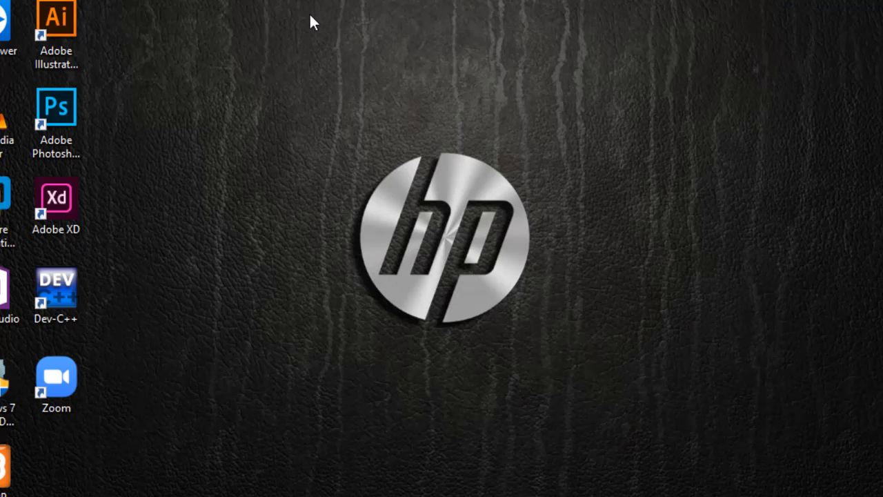
right_click(310, 18)
left_click(345, 72)
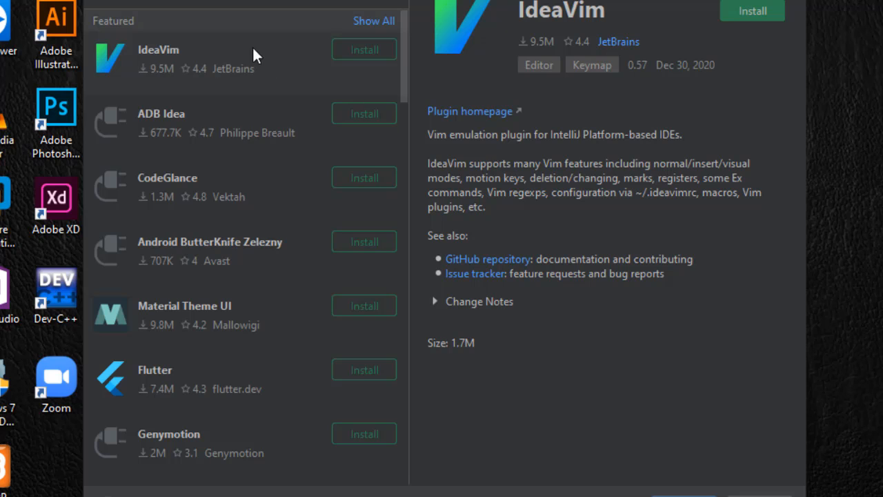
Install the Flutter plugin together with its required Dart plugin, accepting the third-party privacy note, and restart the IDE
left_click(362, 373)
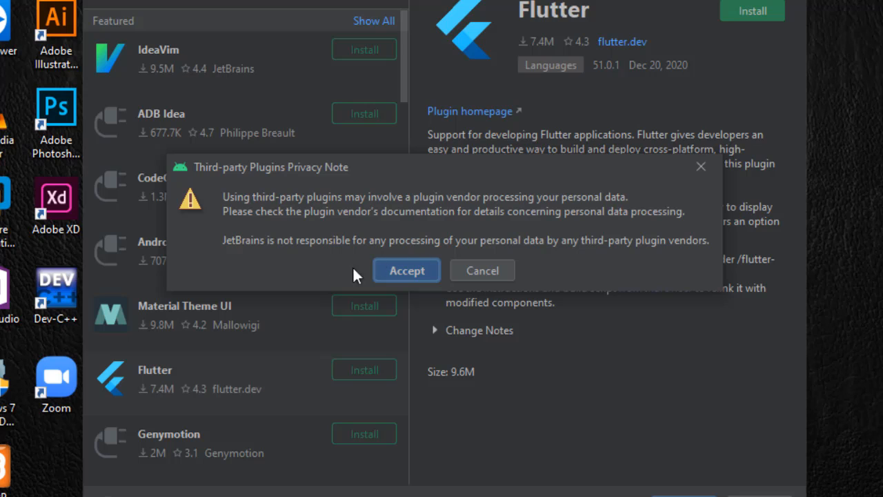
left_click(408, 272)
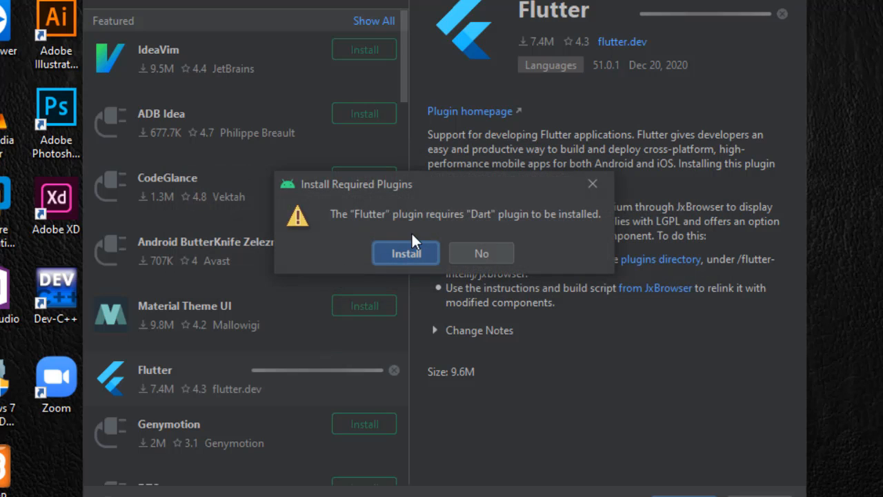
left_click(401, 254)
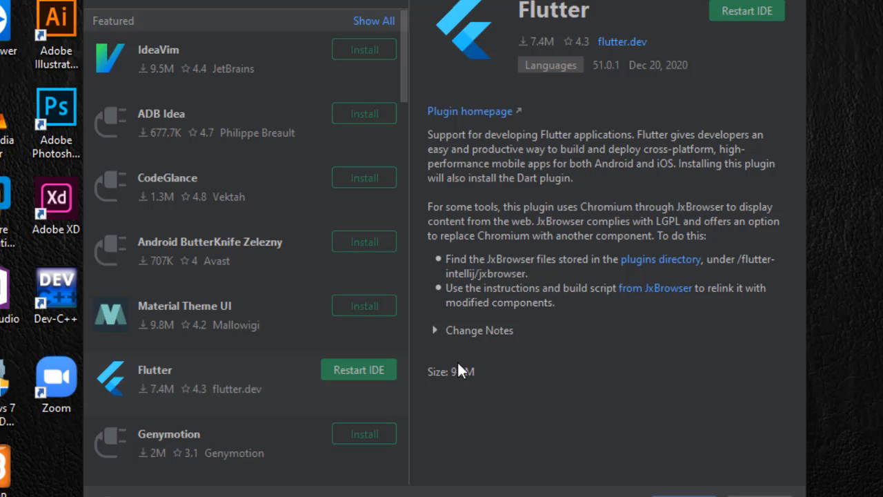
left_click(351, 373)
left_click(406, 253)
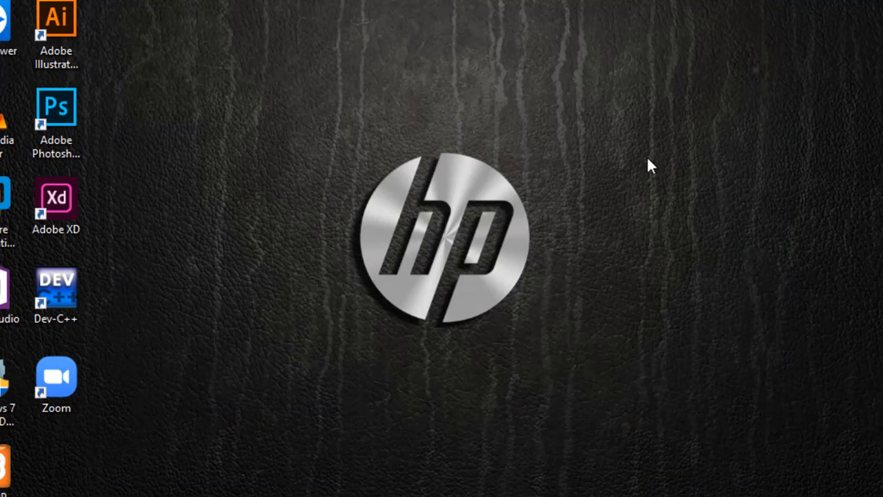
right_click(294, 47)
left_click(374, 104)
key("alt+Tab")
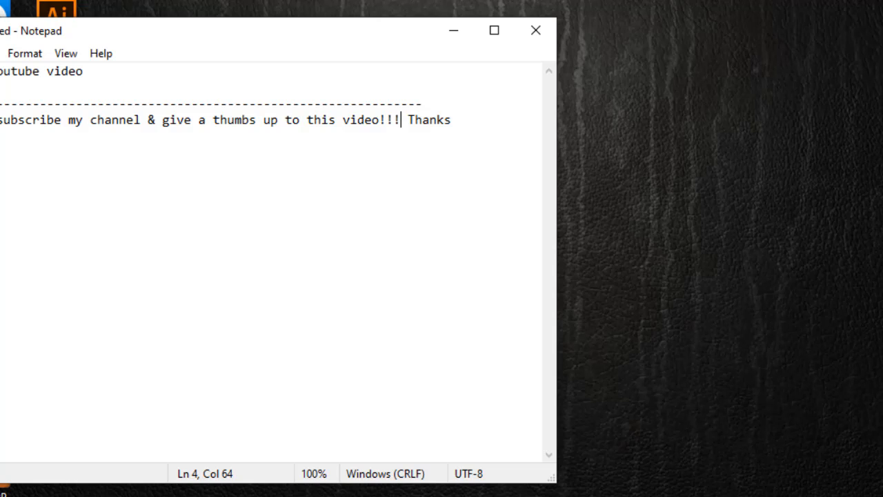
key("super+Down")
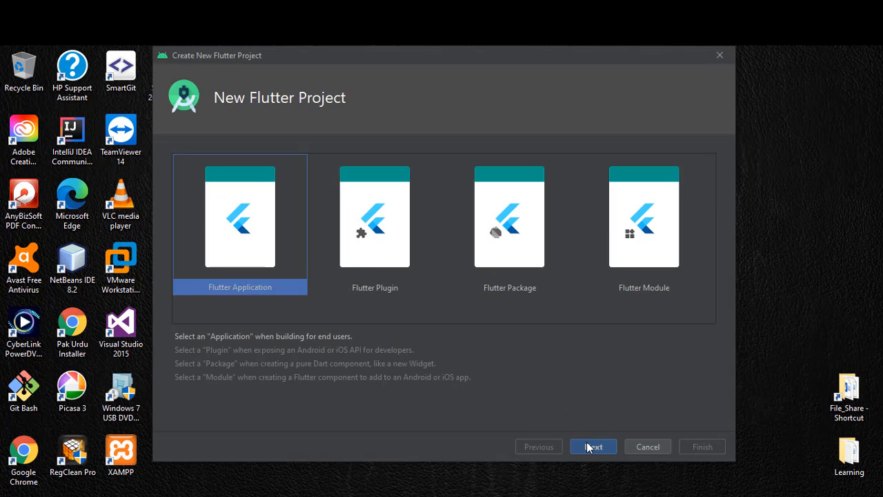
Proceed with a new Flutter Application project and set its Flutter SDK path to F:\flutter
left_click(587, 442)
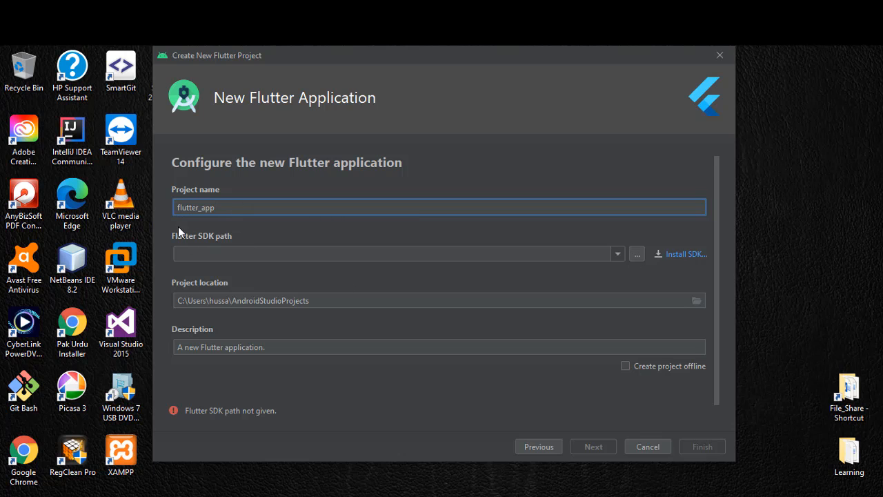
left_click(637, 255)
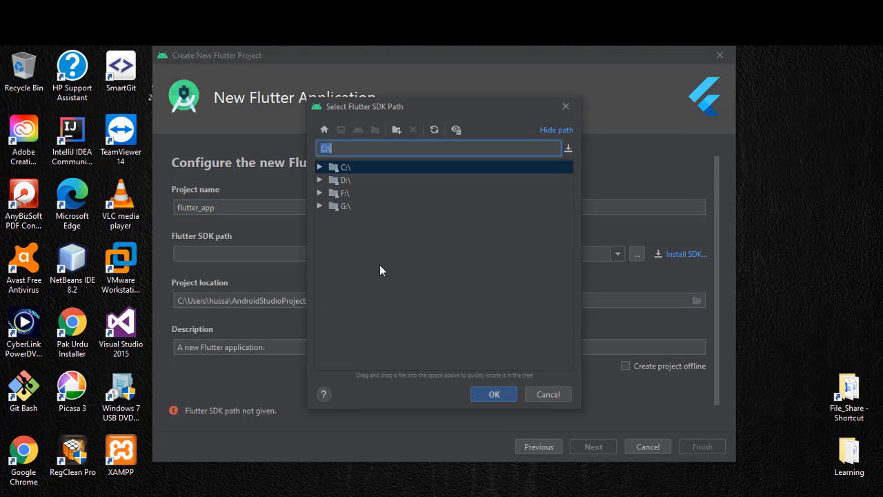
left_click(320, 193)
left_click(345, 284)
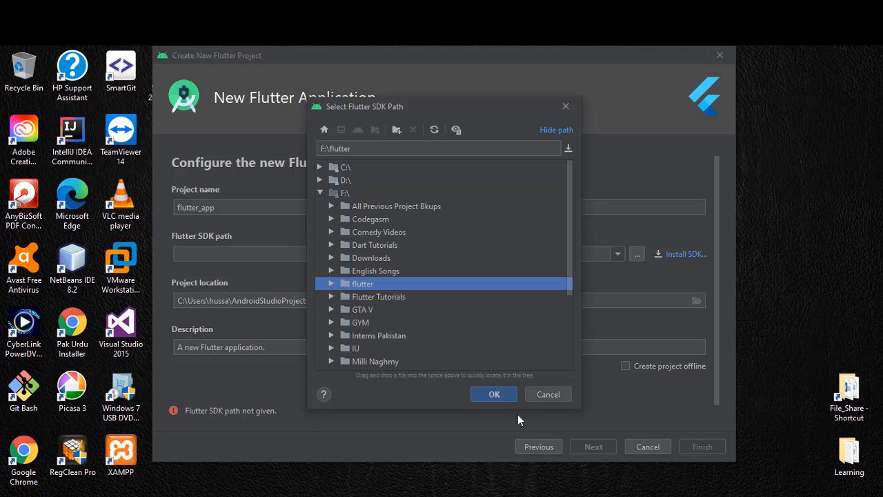
left_click(494, 394)
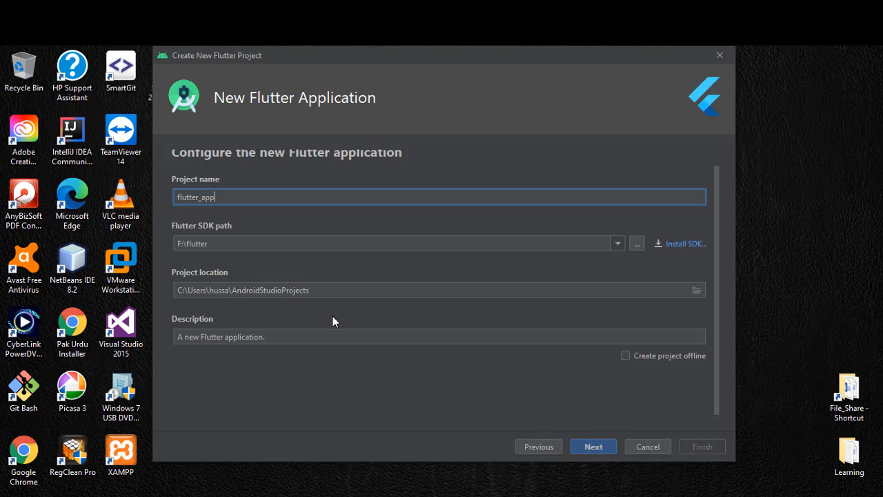
Append a backslash to the AndroidStudioProjects project location and try to create the project with package name com.example.flutterapp
left_click(332, 294)
type("\\")
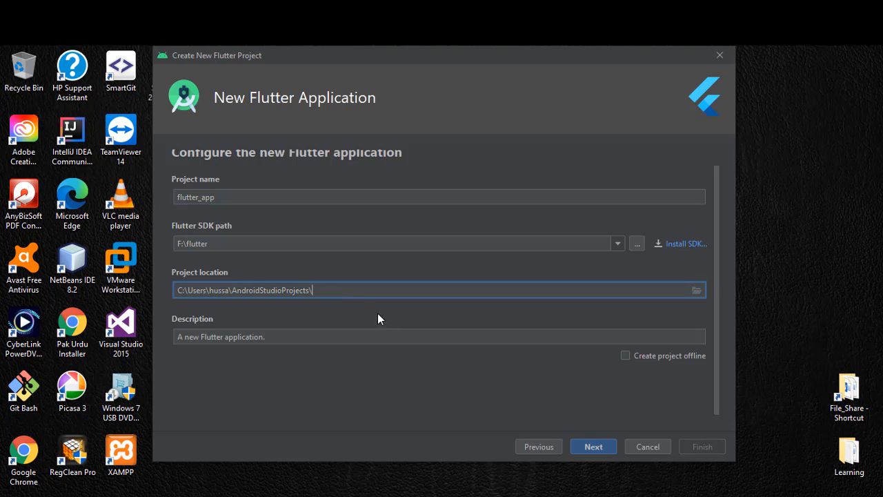
left_click(590, 447)
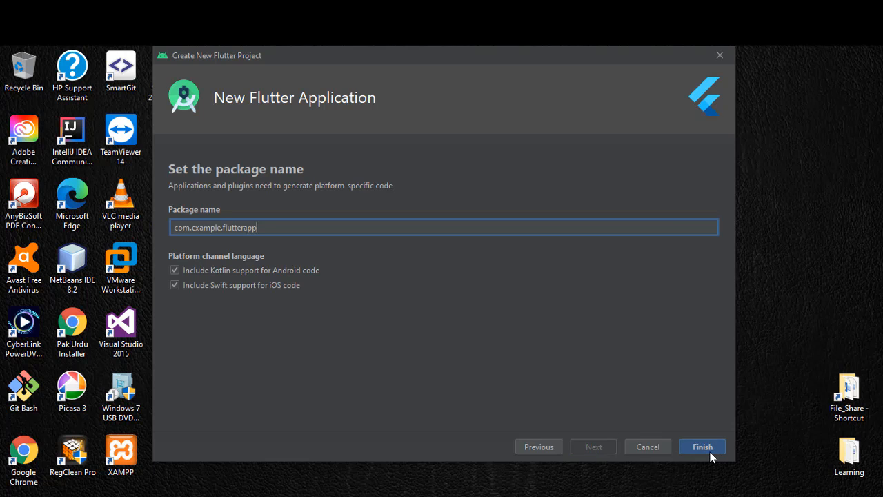
left_click(707, 450)
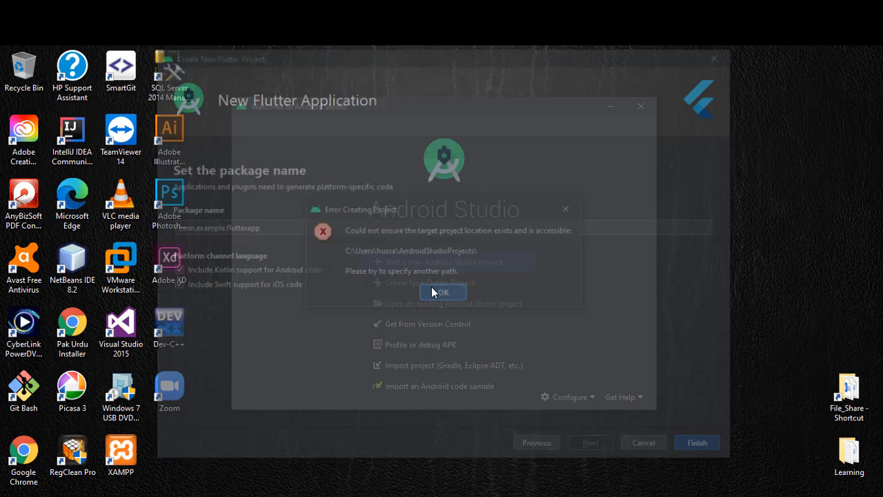
Dismiss the project location error, start a new Flutter Application project again and set its Flutter SDK path to F:\flutter
left_click(433, 284)
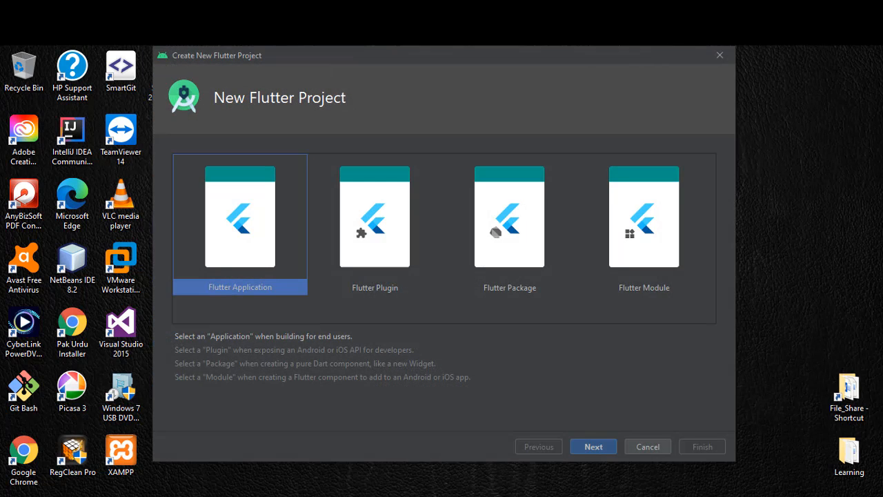
left_click(589, 447)
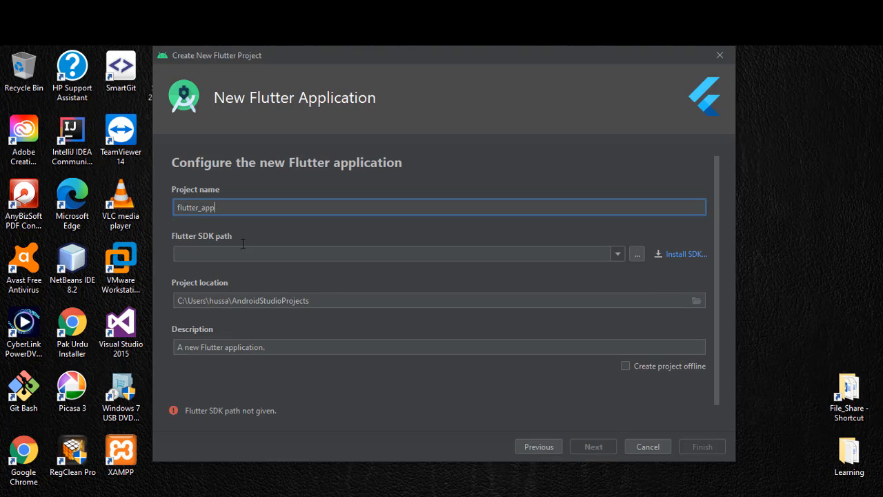
left_click(637, 253)
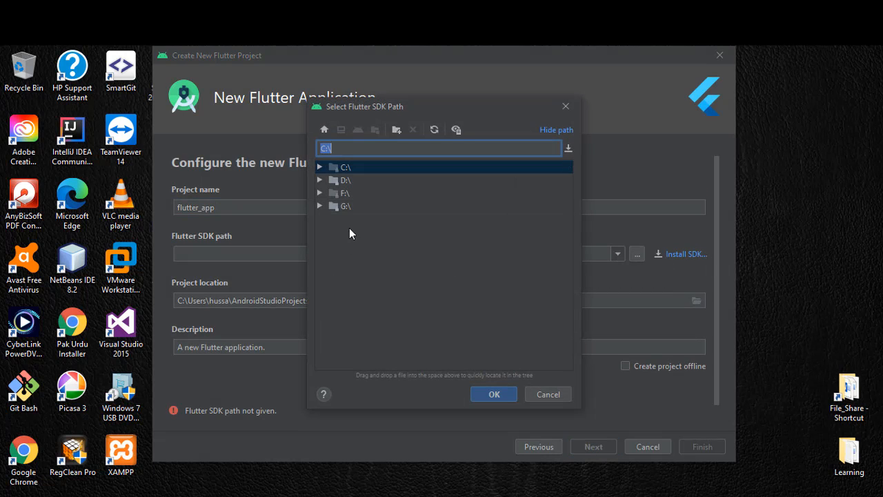
left_click(319, 194)
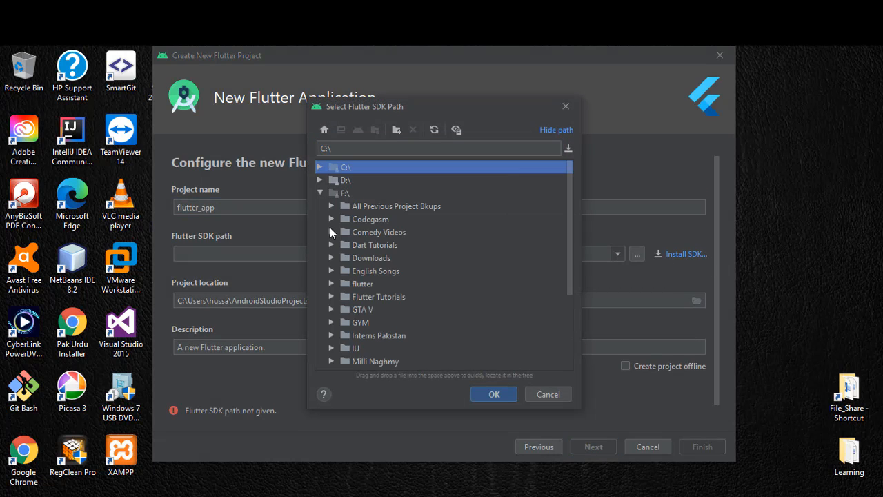
left_click(364, 284)
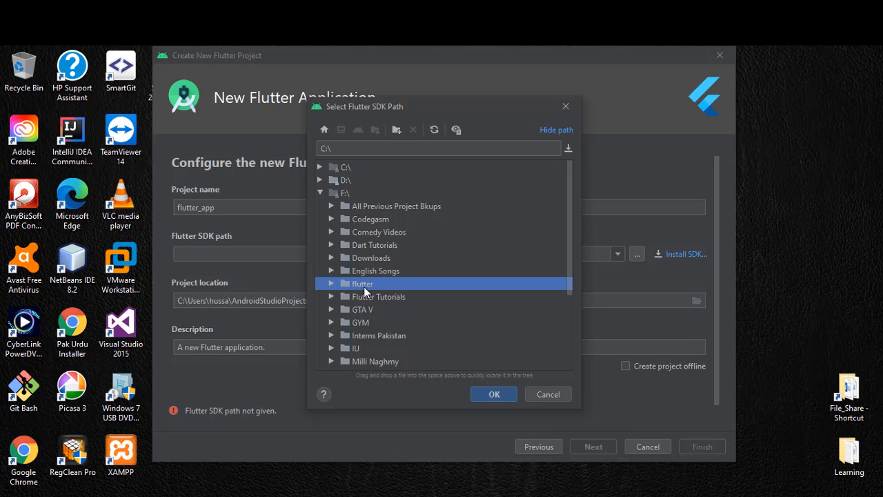
left_click(494, 394)
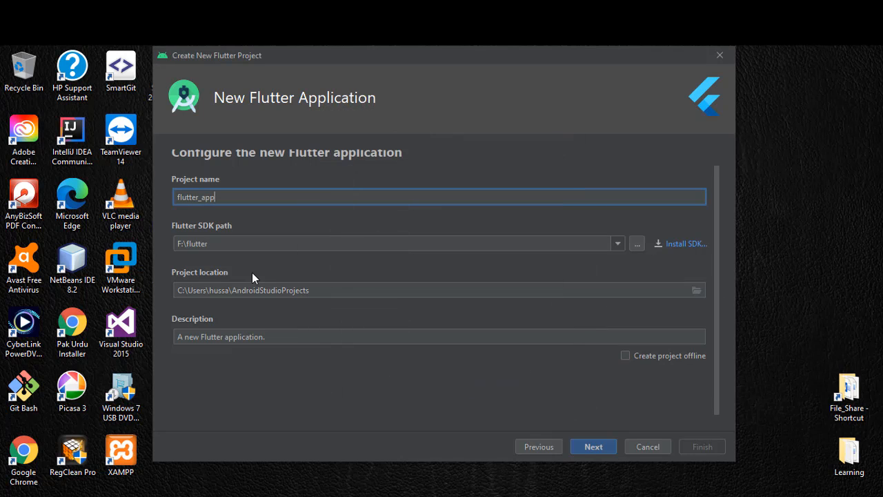
Set the project location to the G:\Flutter_proj folder by browsing the G: drive
left_click(696, 289)
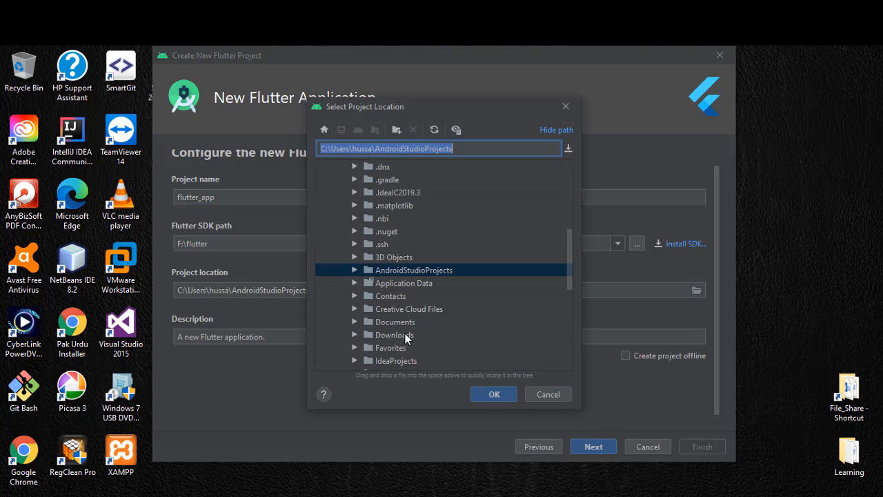
scroll(405, 333, "down", 5)
left_click(321, 363)
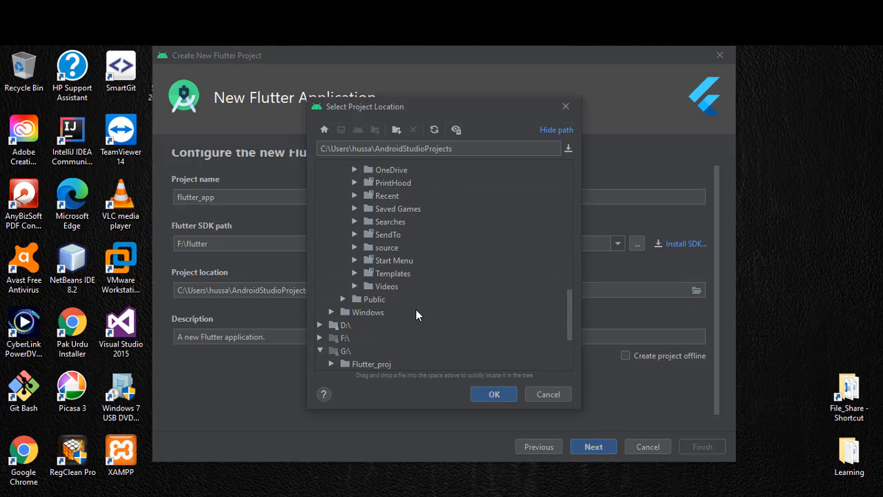
scroll(415, 310, "down", 3)
left_click(367, 260)
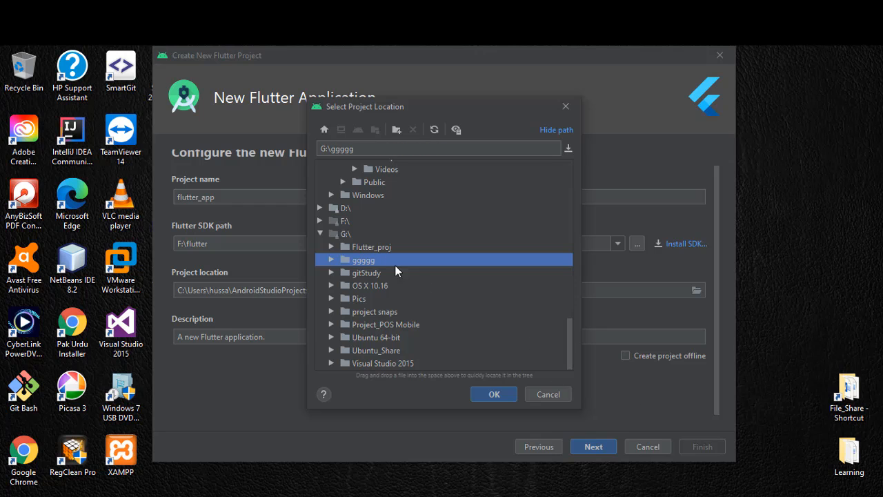
left_click(376, 247)
left_click(493, 394)
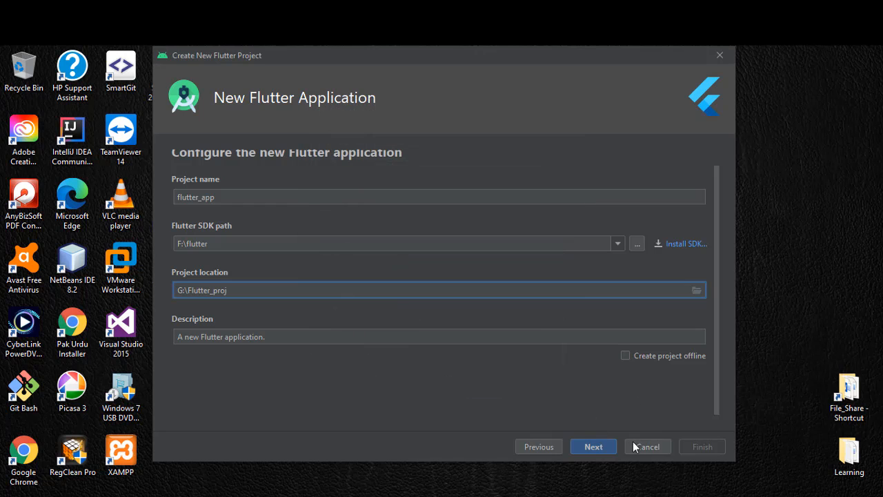
Finish creating the flutter_app project and maximise its window after dismissing the Tip of the Day
left_click(593, 446)
left_click(702, 447)
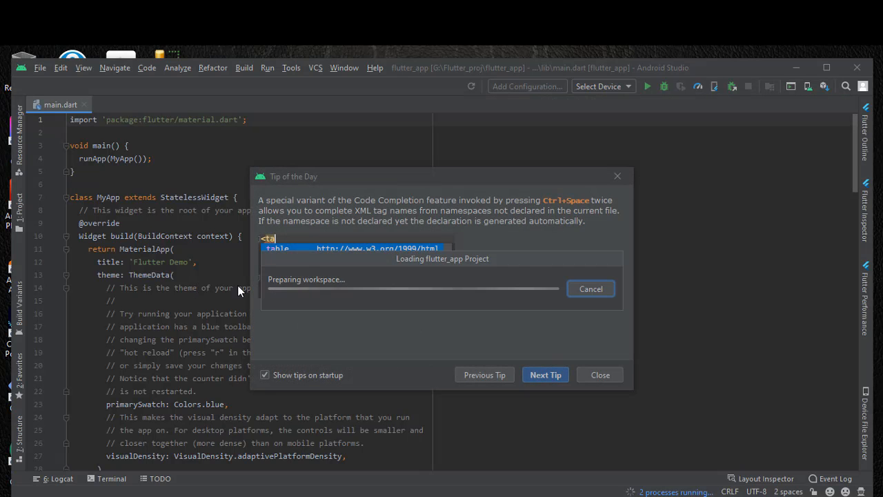
left_click(599, 376)
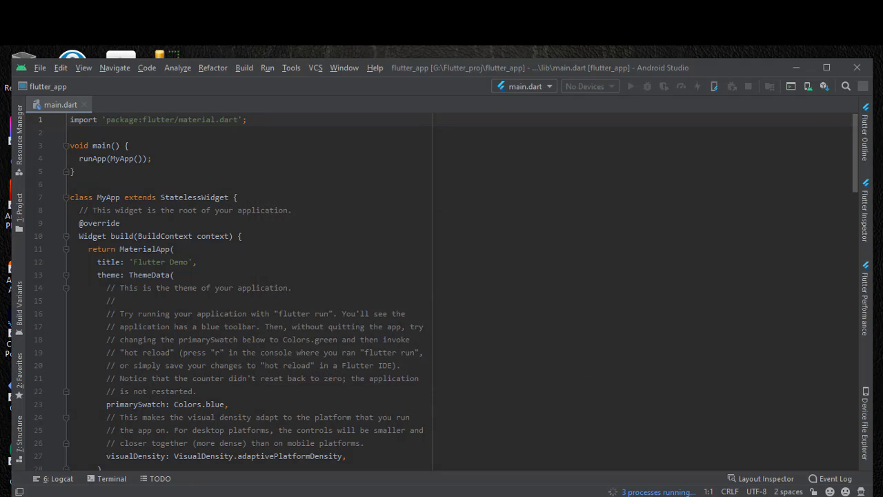
left_click(826, 66)
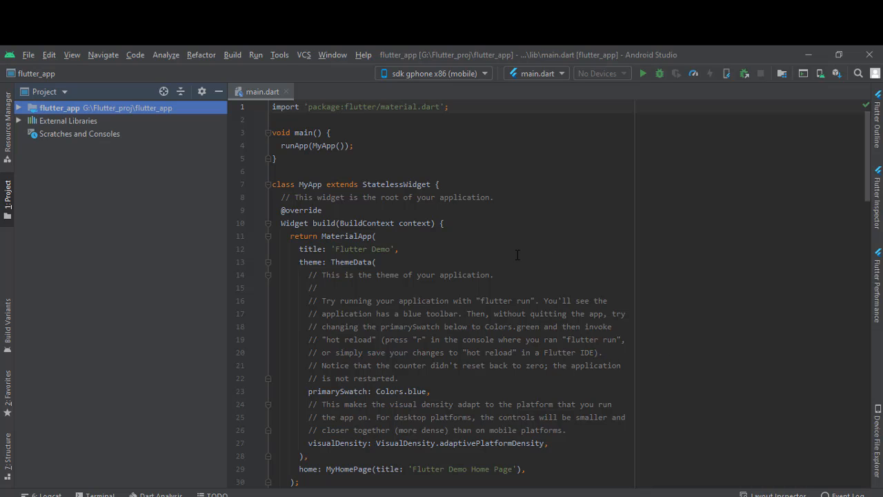
Look through the generated main.dart code while the background tasks finish, minimising the phone emulator that covers it
scroll(517, 256, "down", 20)
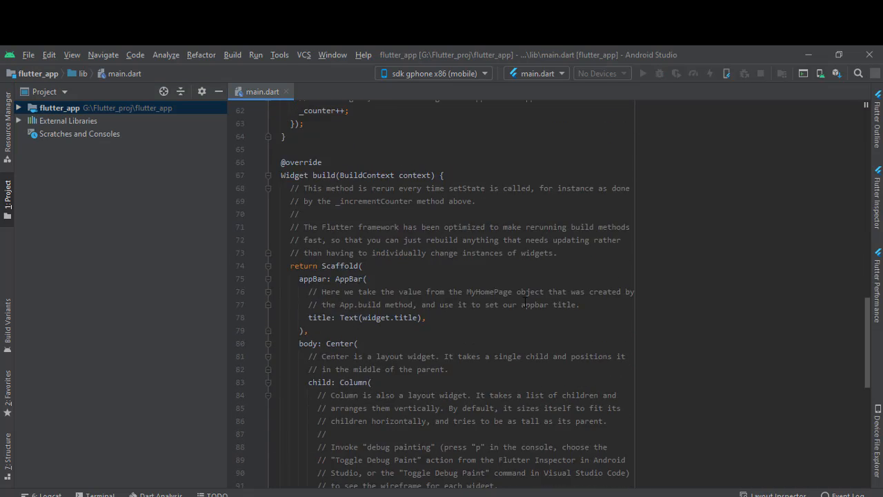
scroll(524, 304, "down", 11)
left_click(412, 211)
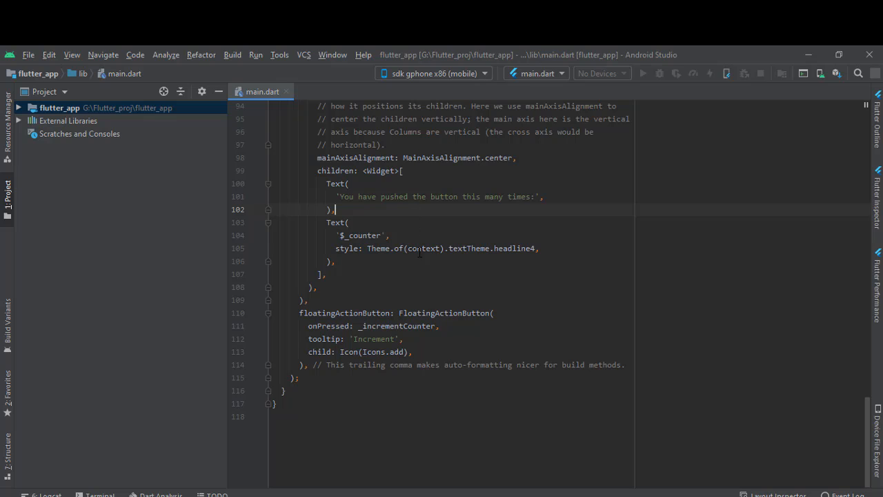
scroll(419, 252, "up", 15)
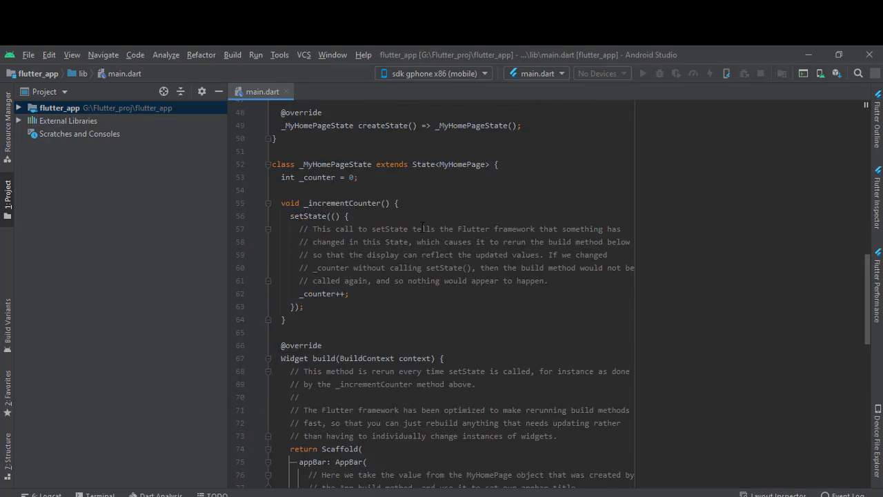
scroll(422, 228, "up", 16)
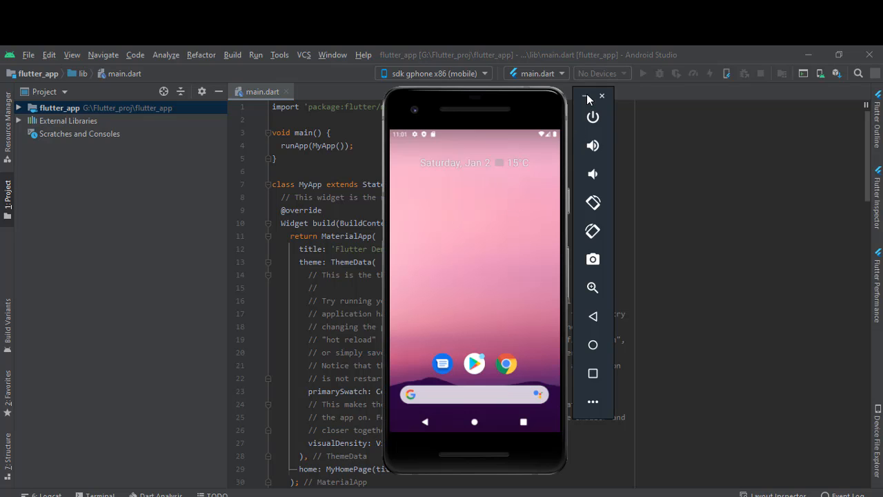
left_click(586, 96)
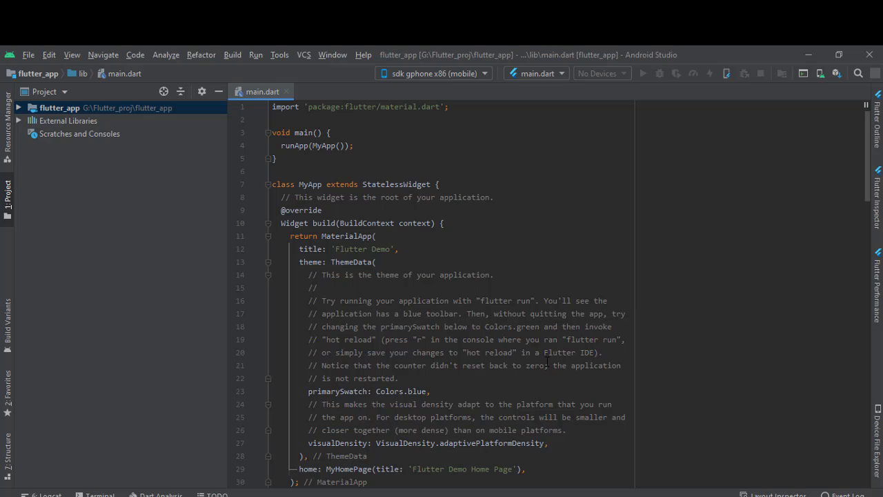
left_click(493, 201)
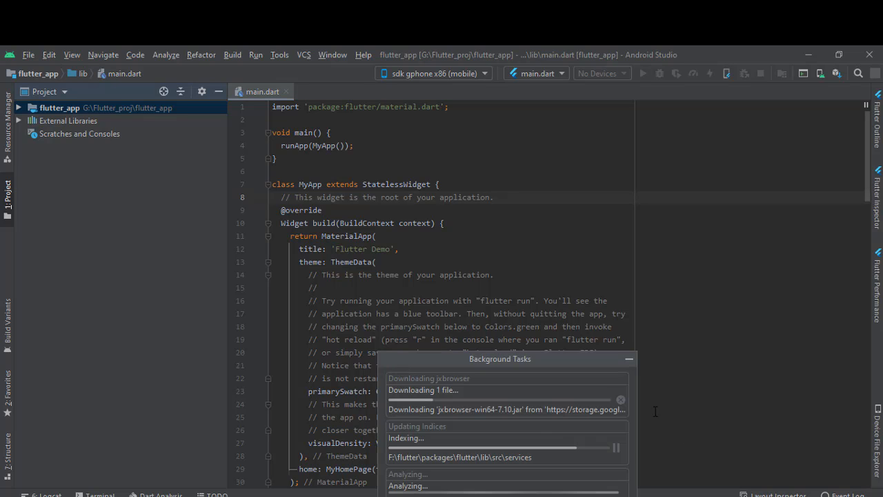
scroll(656, 379, "down", 5)
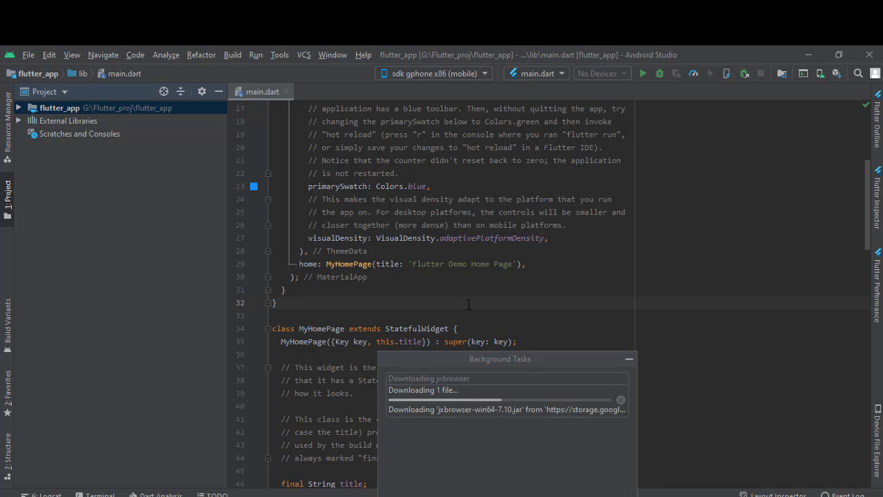
scroll(464, 293, "up", 5)
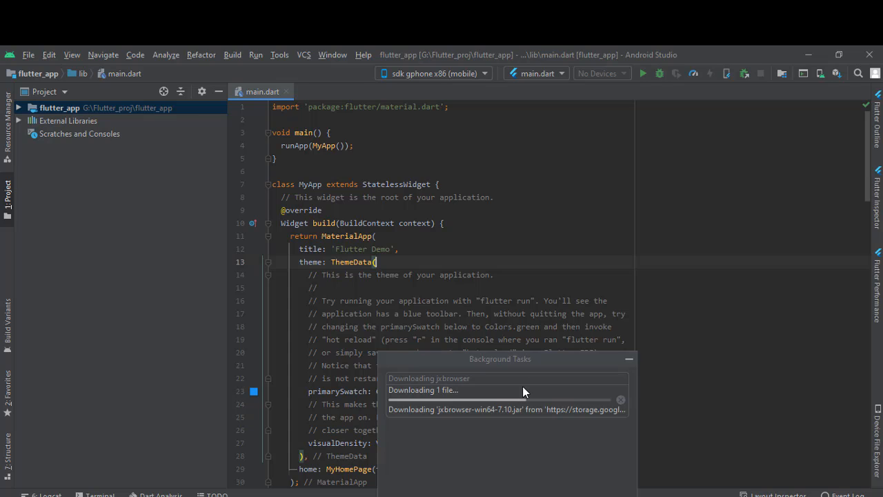
scroll(465, 293, "down", 9)
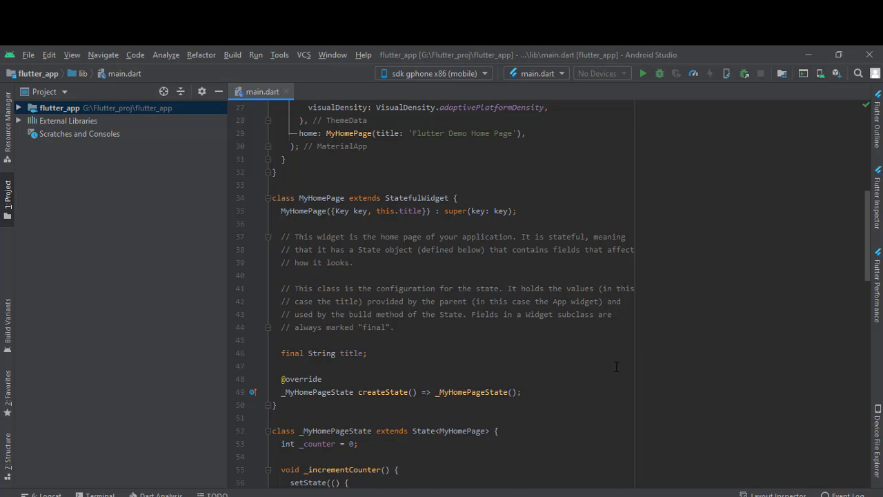
scroll(616, 367, "up", 9)
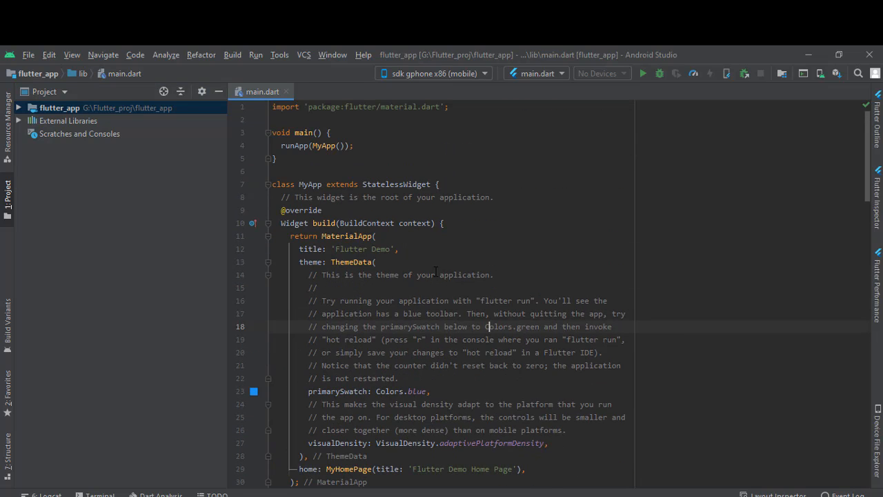
left_click(398, 262)
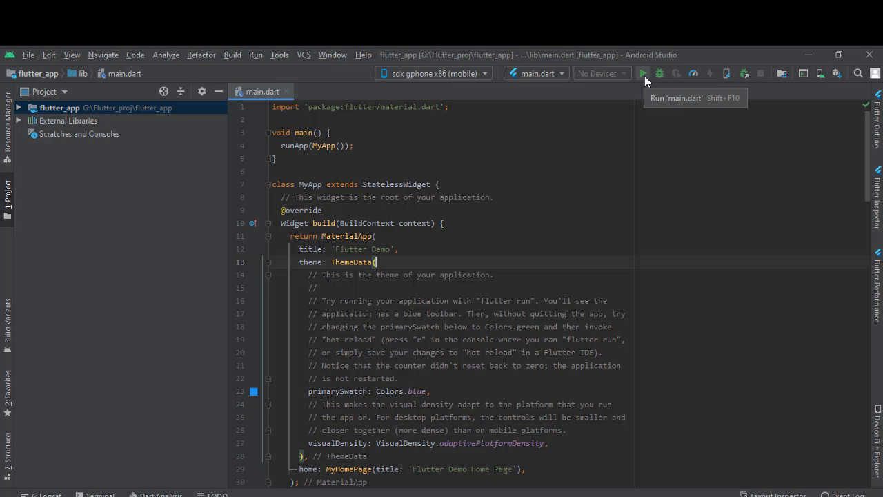
Run main.dart on the sdk gphone x86 emulator and enlarge the Run console to follow the build
left_click(643, 73)
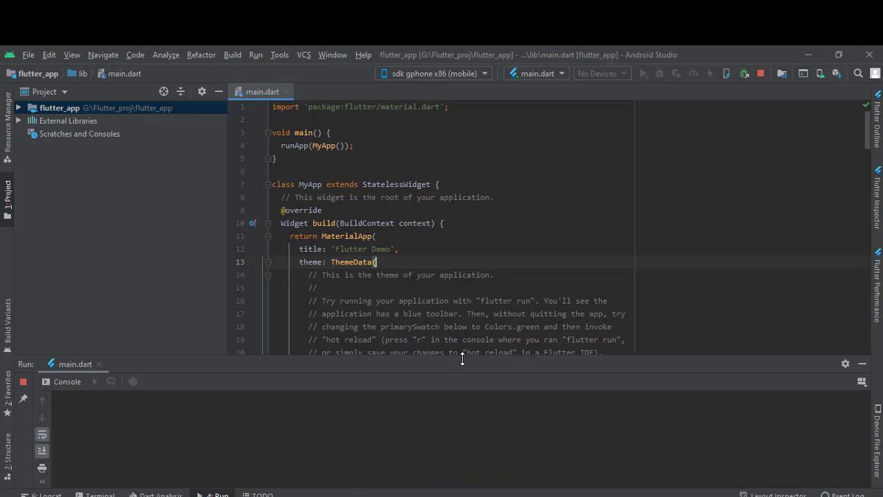
left_click_drag(460, 381, 495, 209)
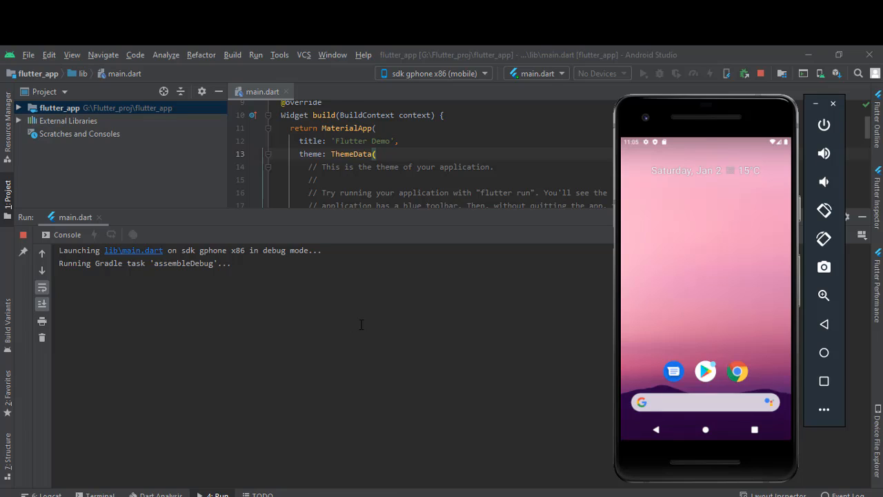
left_click_drag(703, 273, 706, 226)
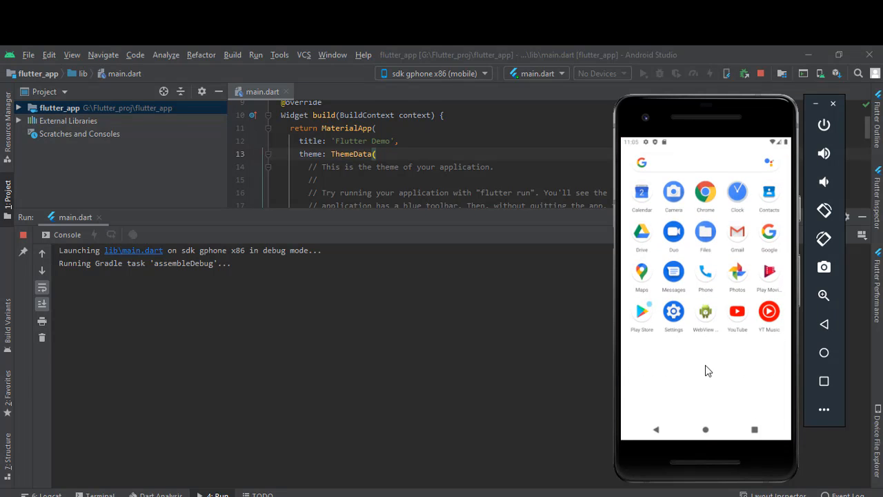
left_click(705, 429)
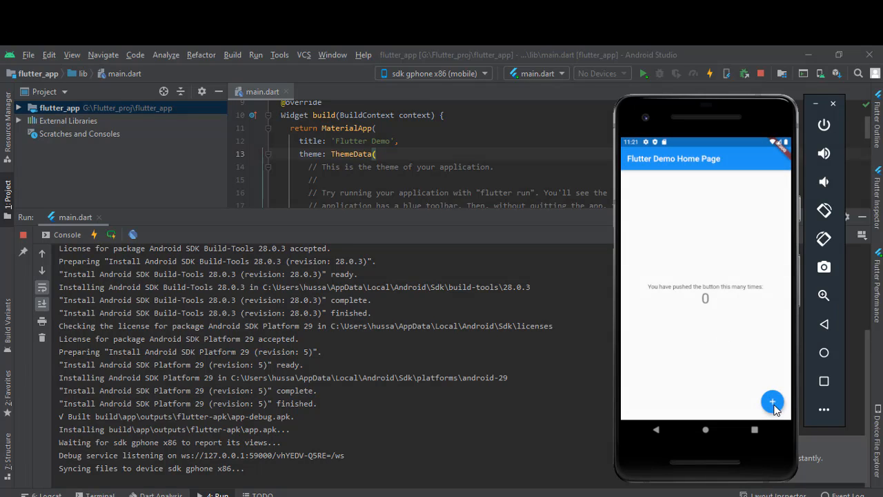
Test the demo app's counter by incrementing it repeatedly with the plus button, and stop the running app
double_click(774, 405)
double_click(774, 405)
triple_click(774, 405)
triple_click(774, 405)
triple_click(775, 405)
left_click(761, 74)
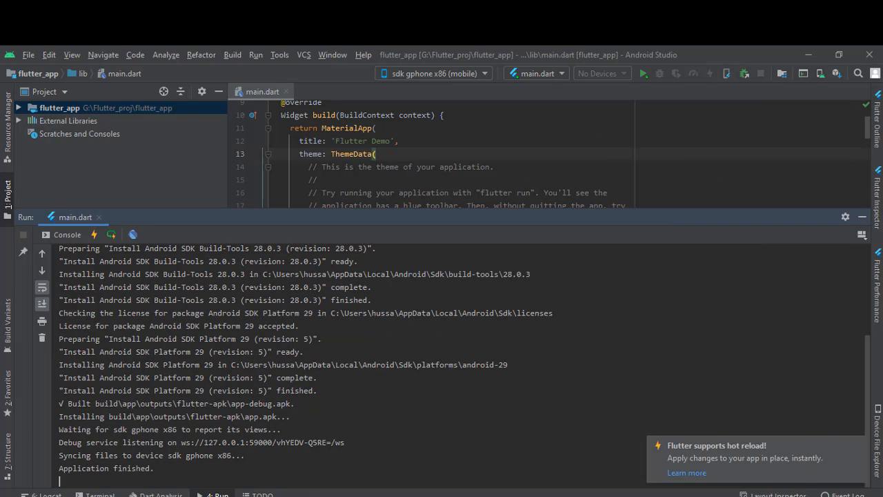